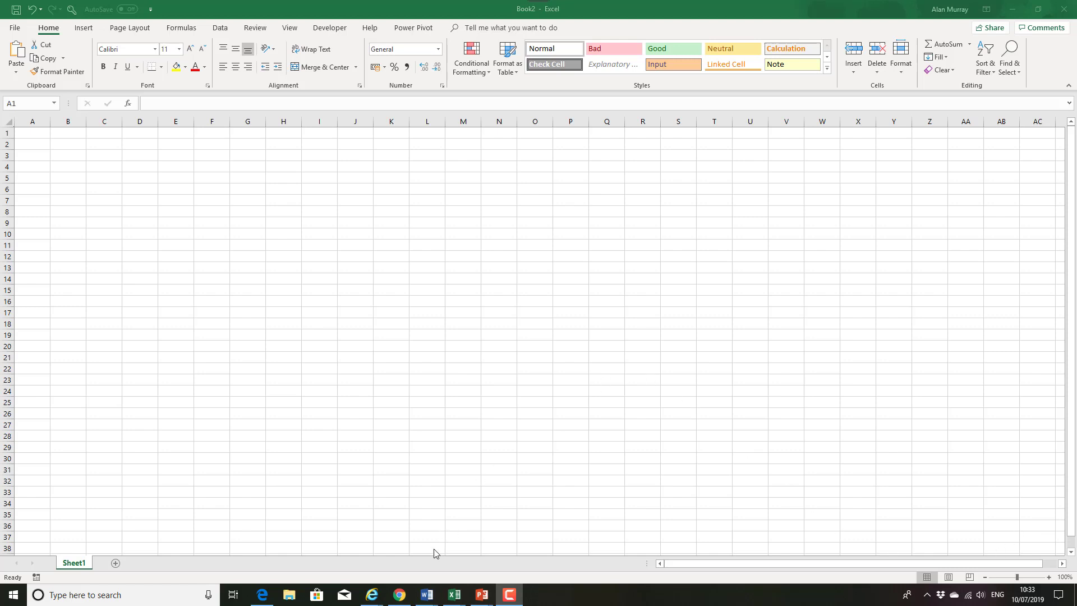
left_click(400, 595)
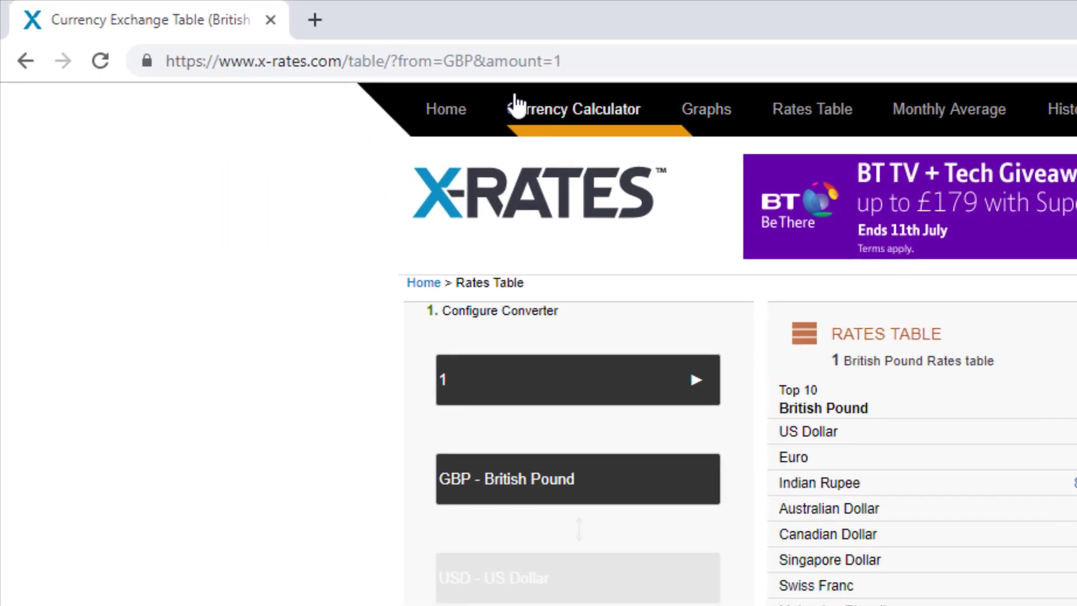
right_click(497, 60)
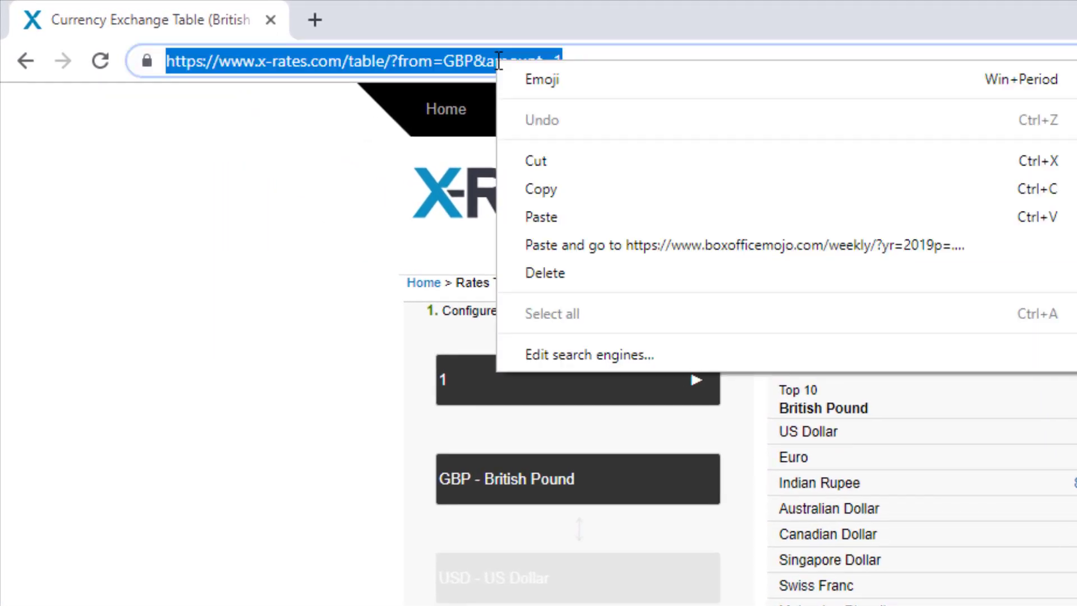
left_click(547, 196)
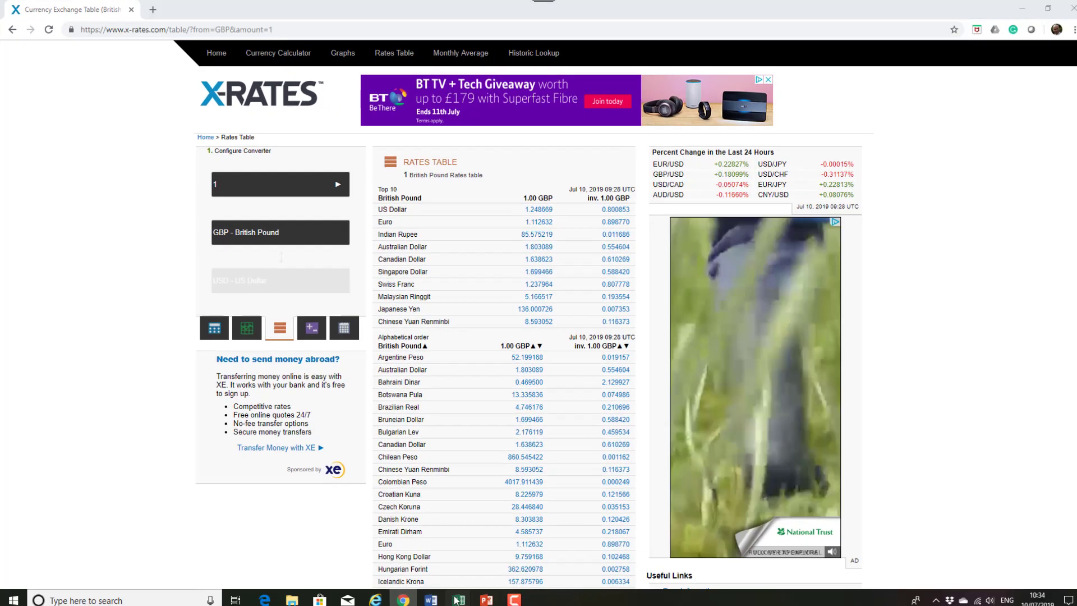
- Switch back to the blank Book2 workbook and start a From Web data import
mouse_move(454, 594)
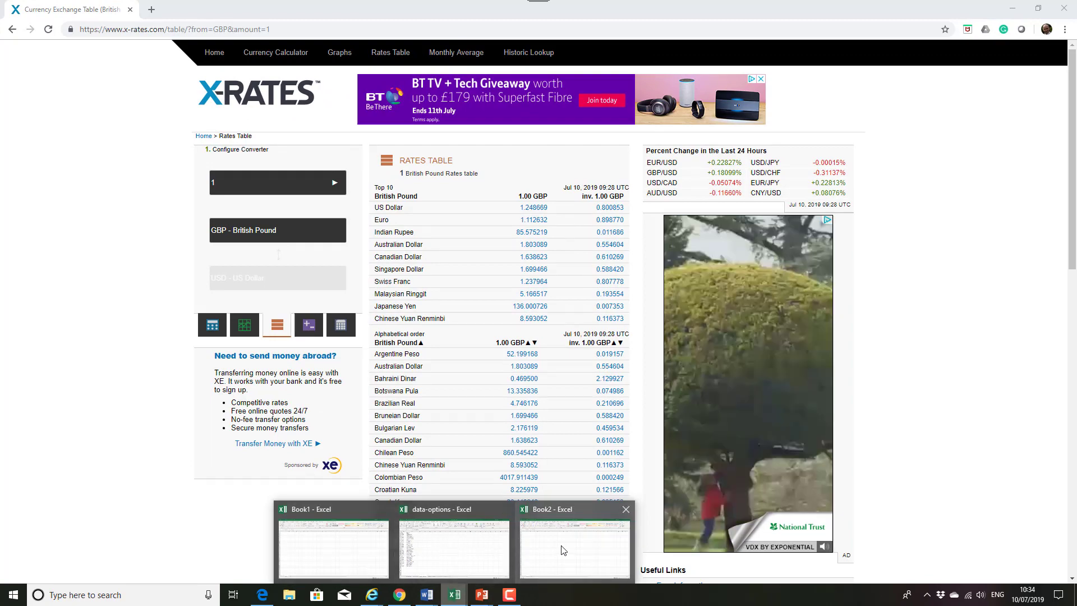
left_click(564, 550)
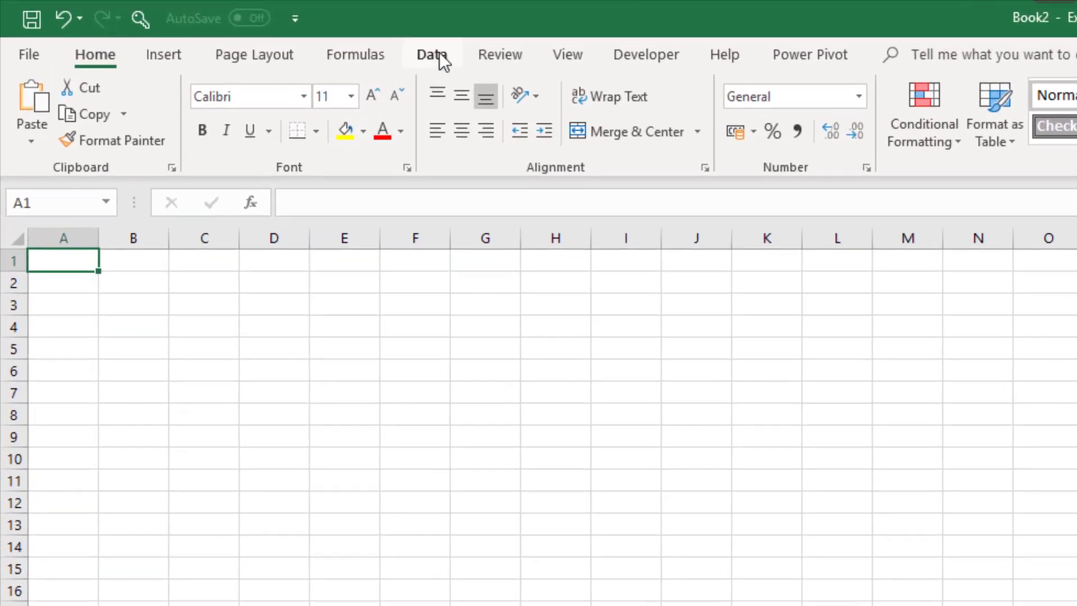
left_click(221, 28)
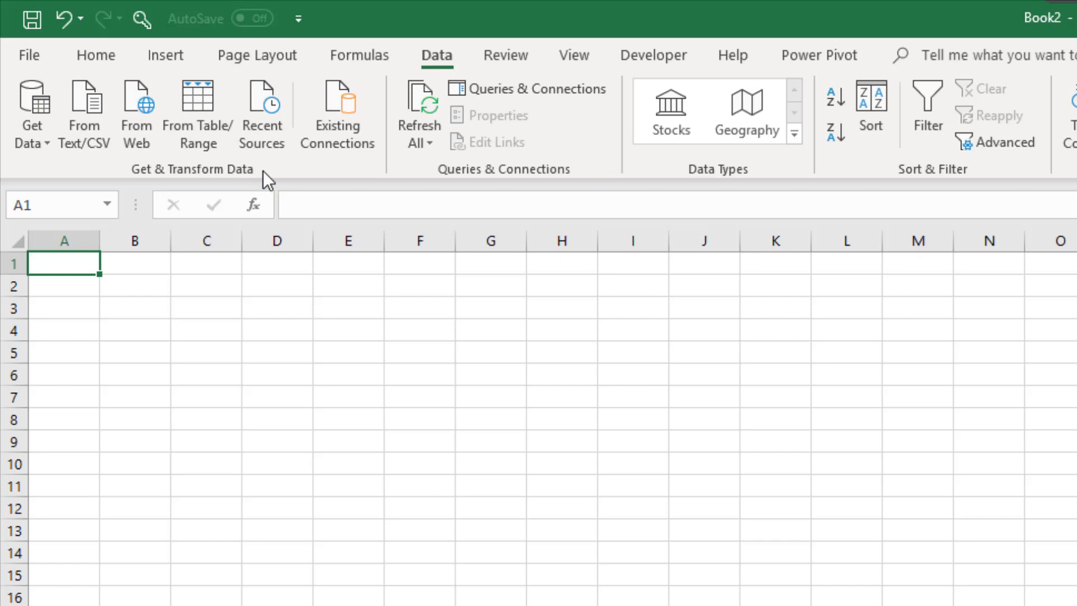
left_click(136, 117)
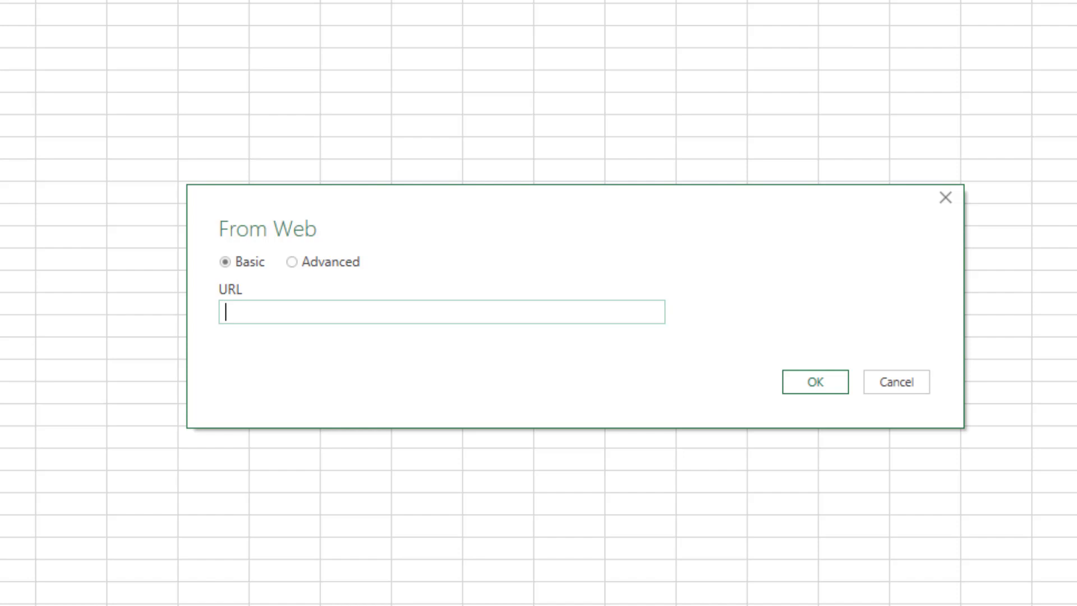
- Paste the x-rates GBP page address into From Web and connect to it
key("ctrl+v")
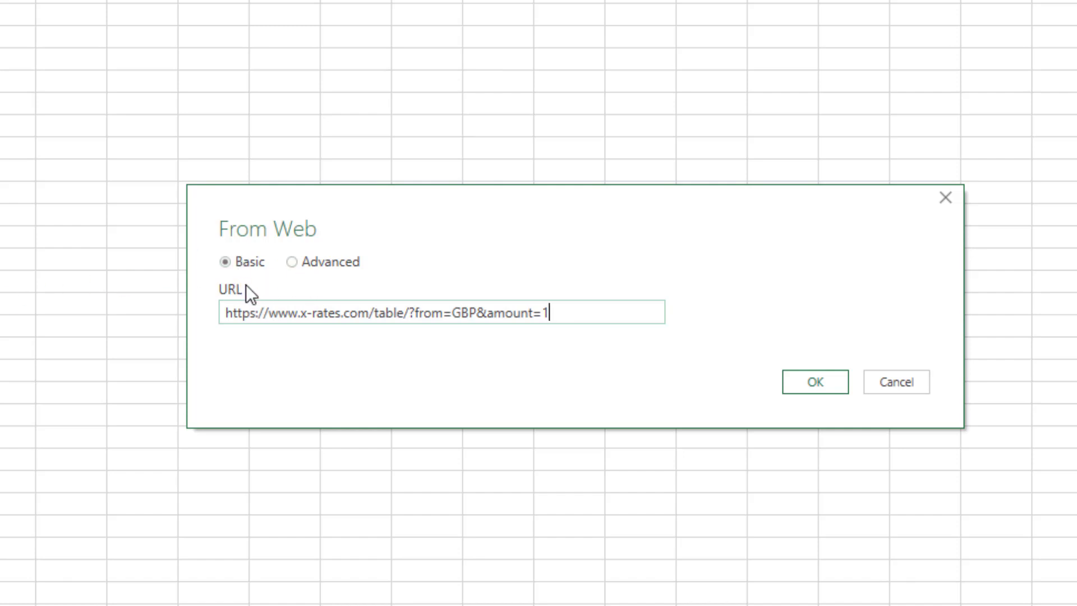
left_click(827, 386)
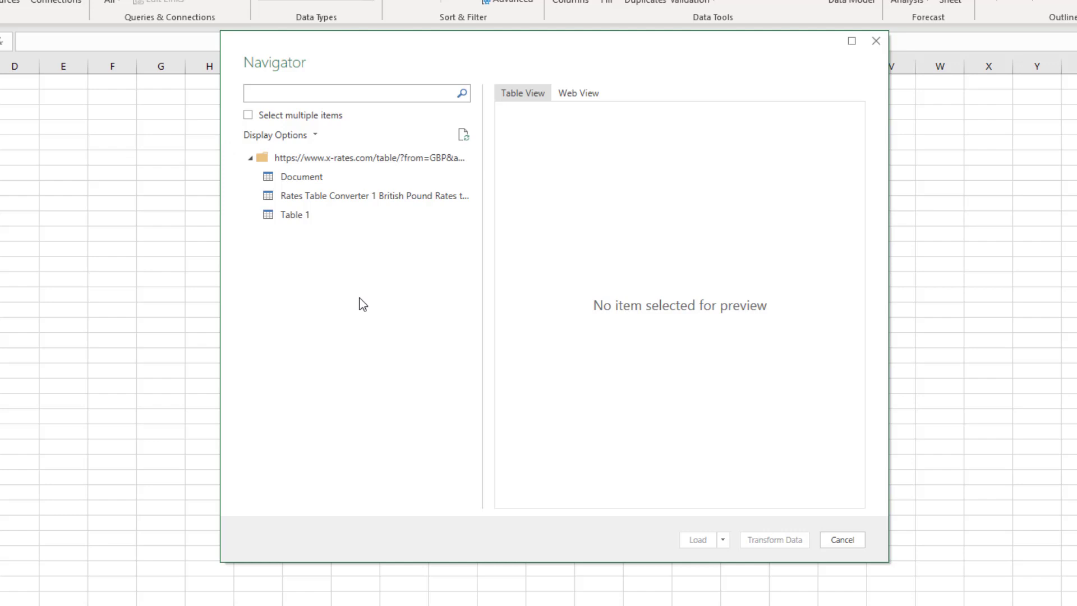
- Preview Document, Rates Table Converter and Table 1, then load Table 1 into Power Query Editor
left_click(321, 177)
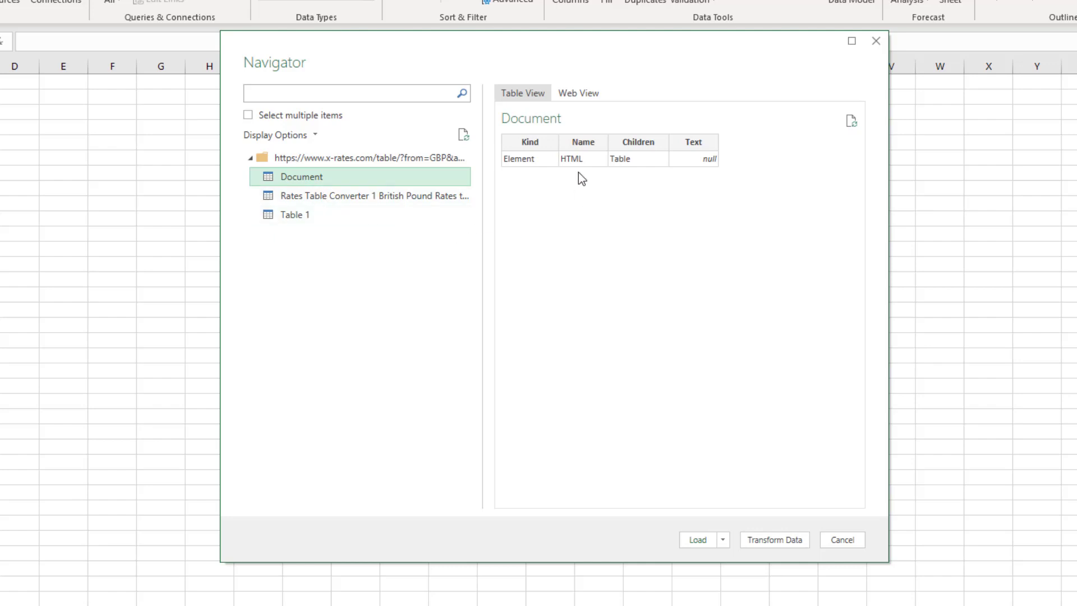
left_click(575, 97)
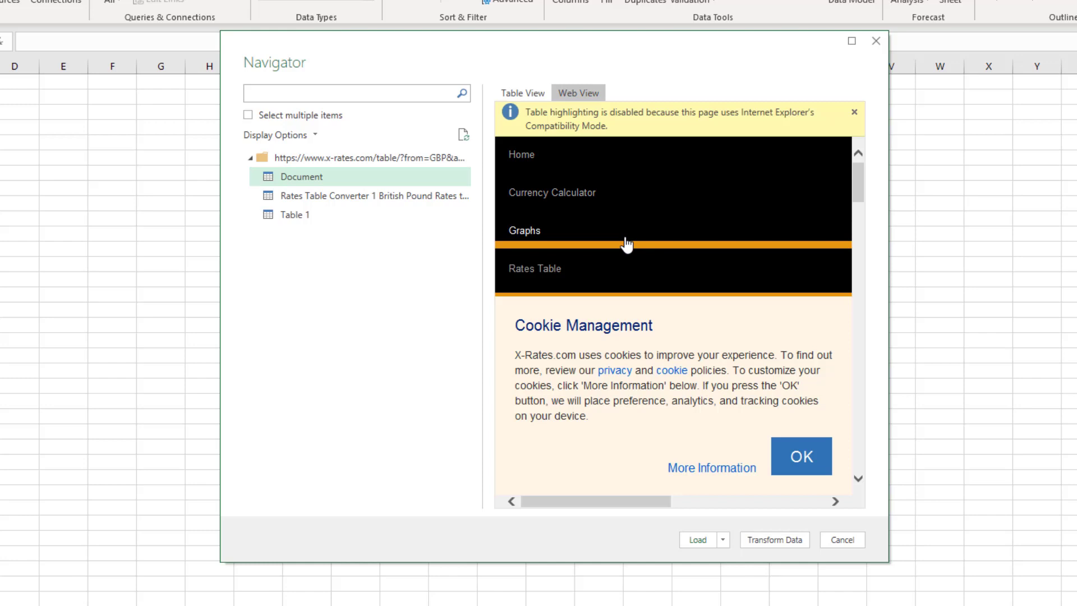
left_click(532, 93)
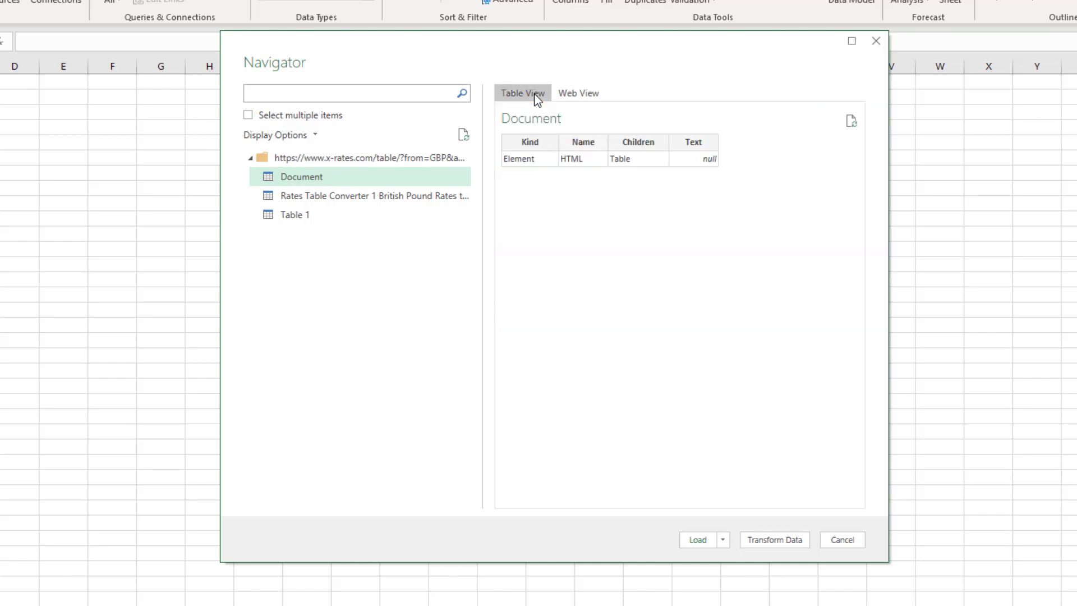
left_click(413, 197)
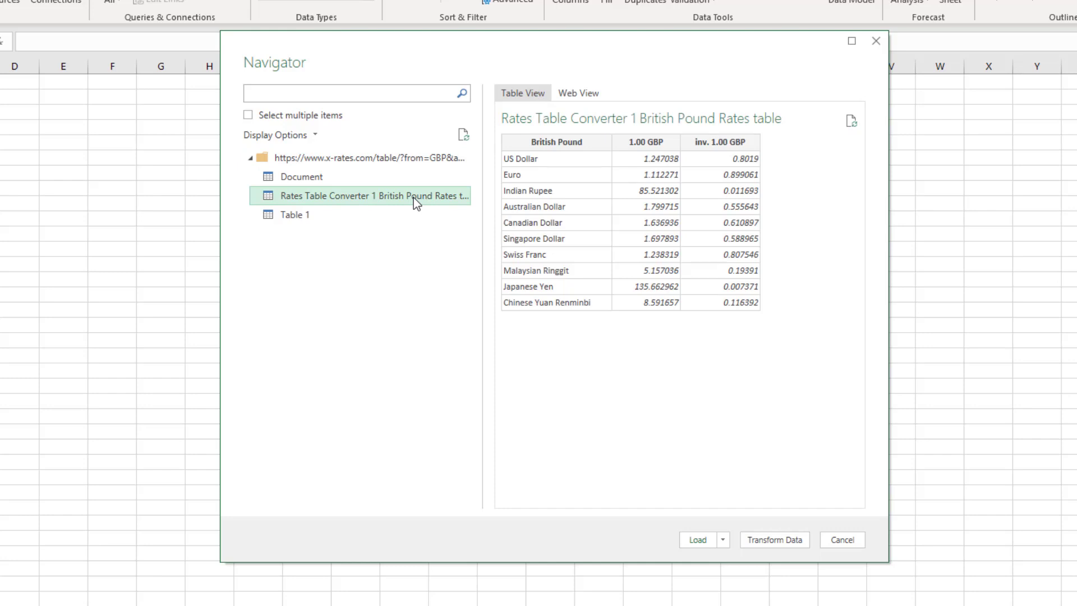
left_click(311, 215)
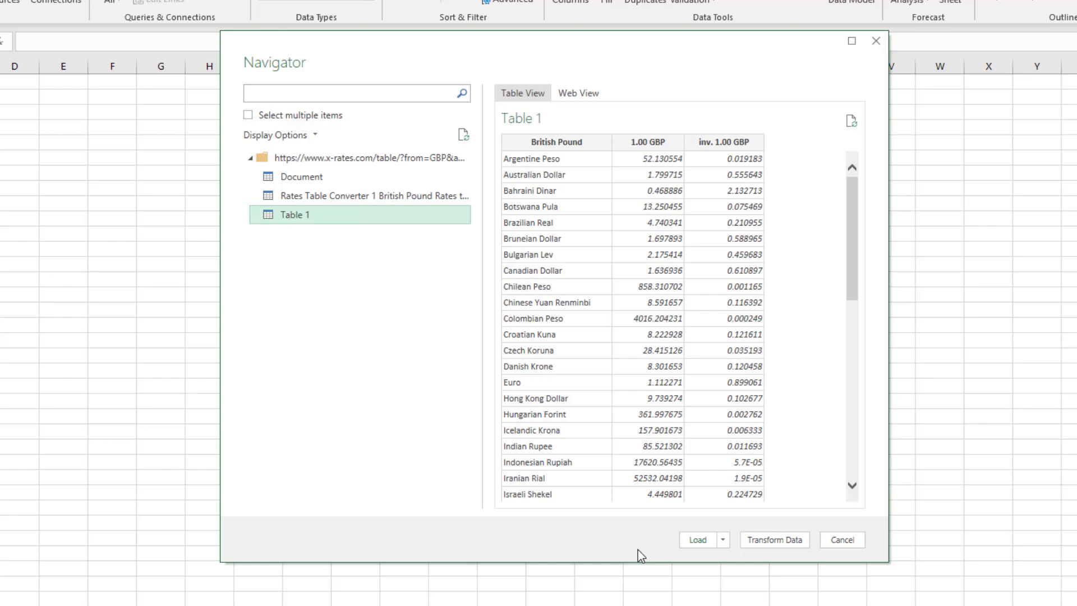
left_click(779, 542)
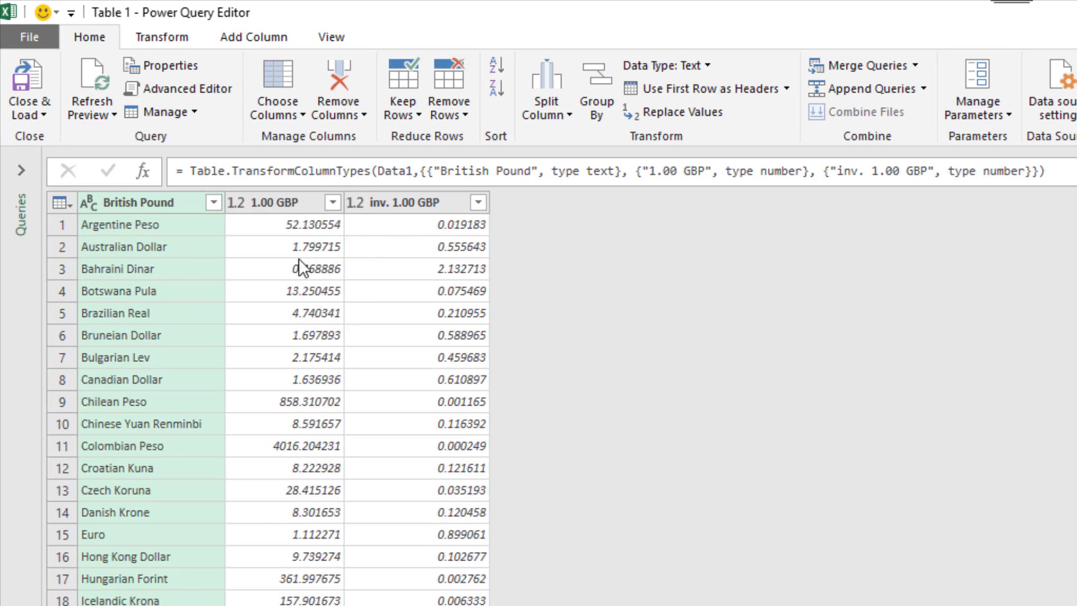
- Rename the 1.00 GBP column to 'Exchange Rate' and remove the inv. 1.00 GBP column
double_click(288, 200)
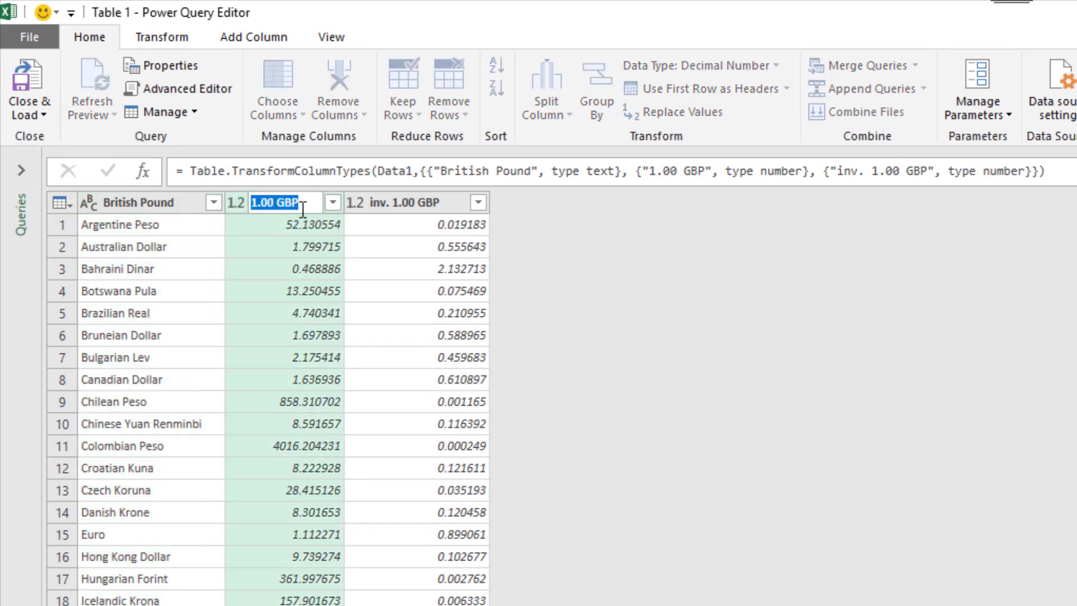
type("Exchange Rate")
key("Return")
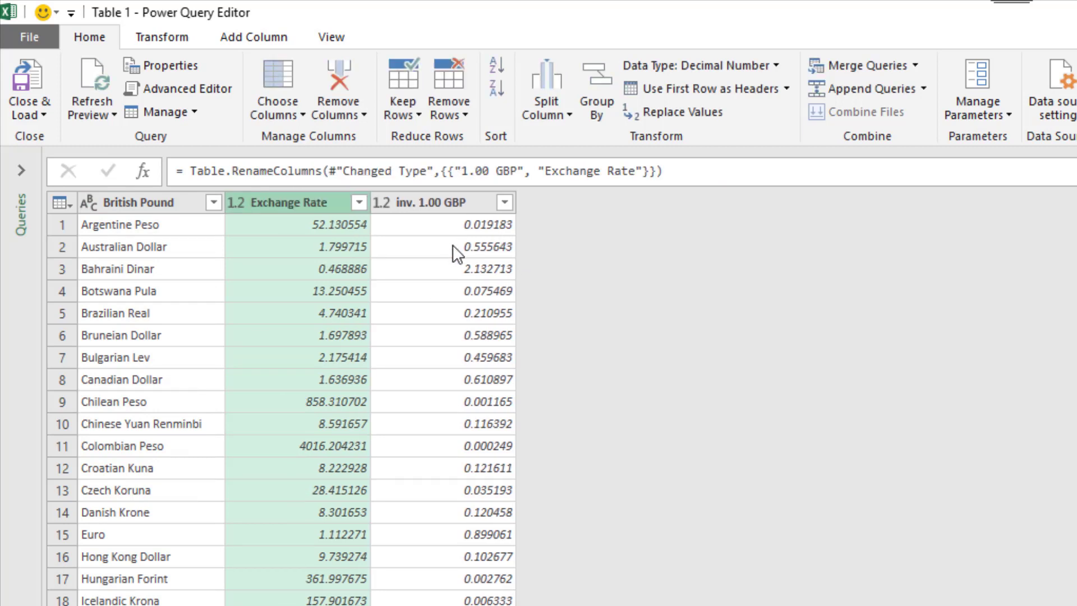
right_click(466, 198)
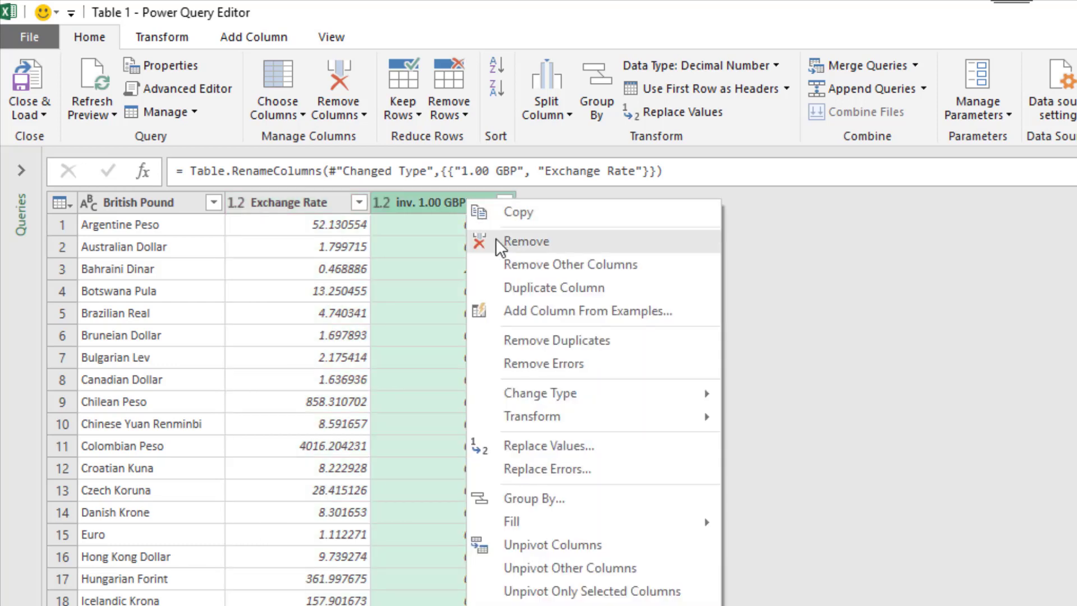
left_click(496, 241)
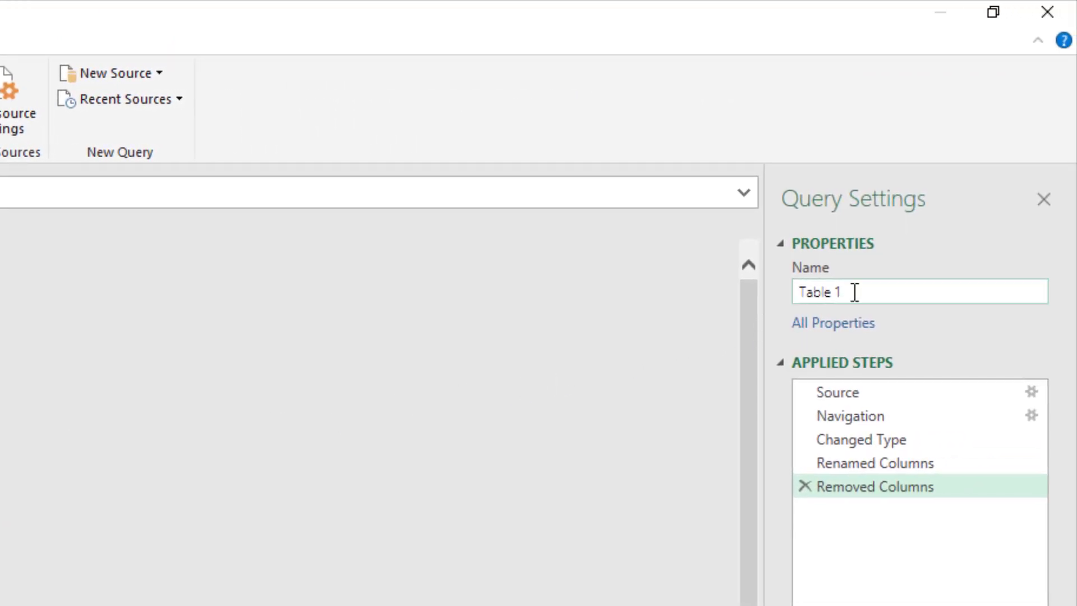
- Change the query name from Table 1 to 'Rates'
left_click_drag(855, 292, 797, 293)
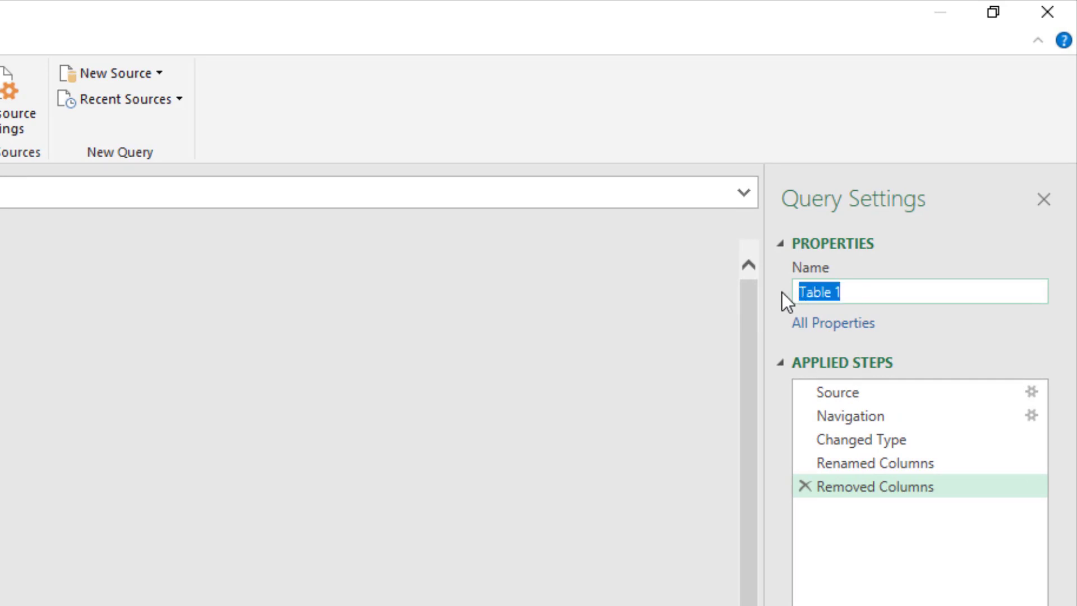
type("Rates")
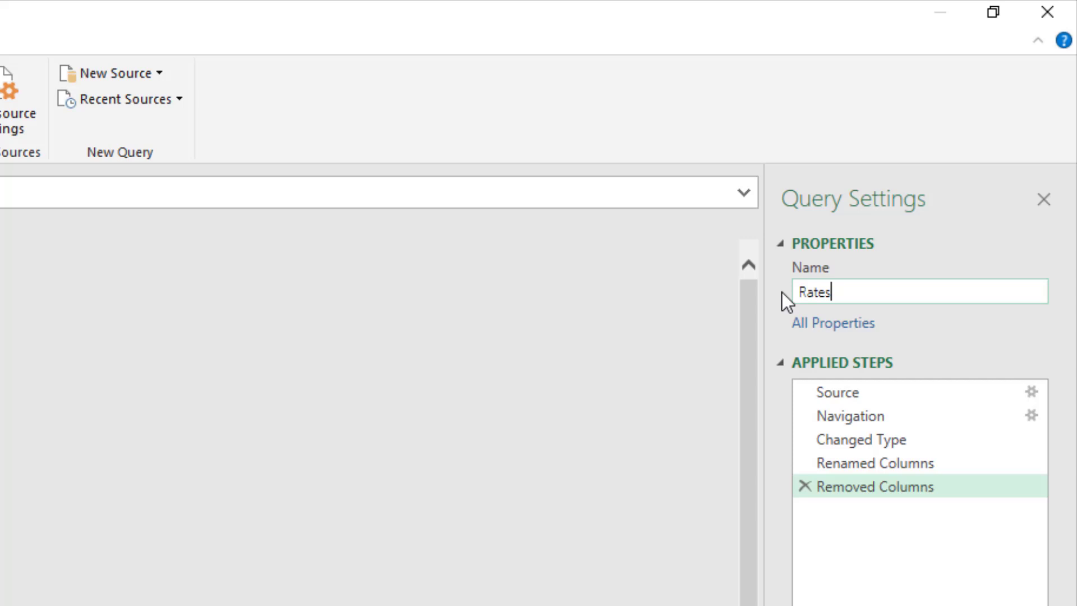
key("Return")
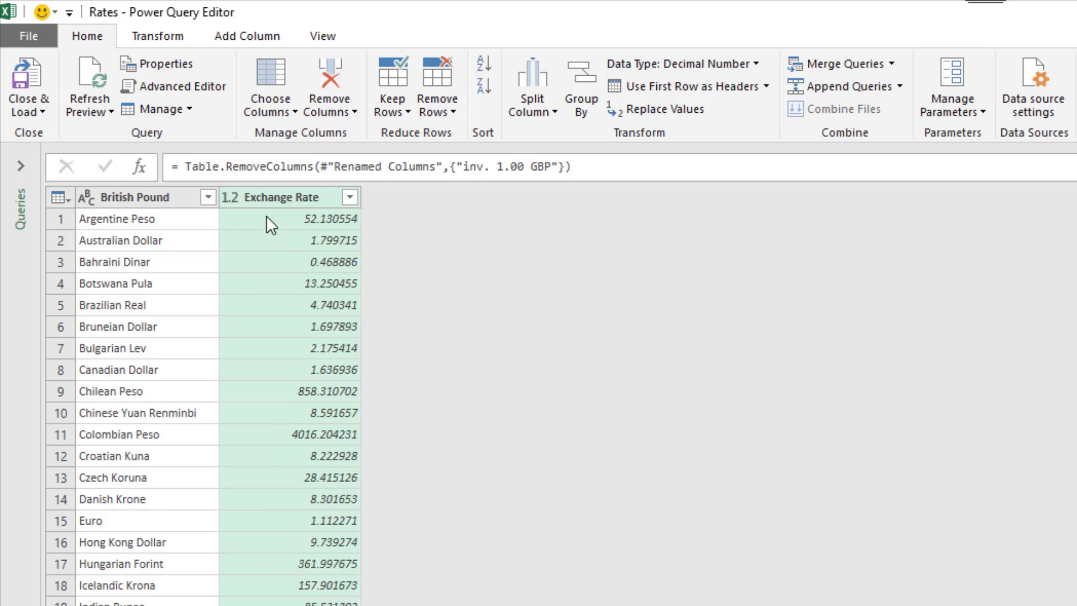
- Round the Exchange Rate column to 2 decimal places
left_click(177, 34)
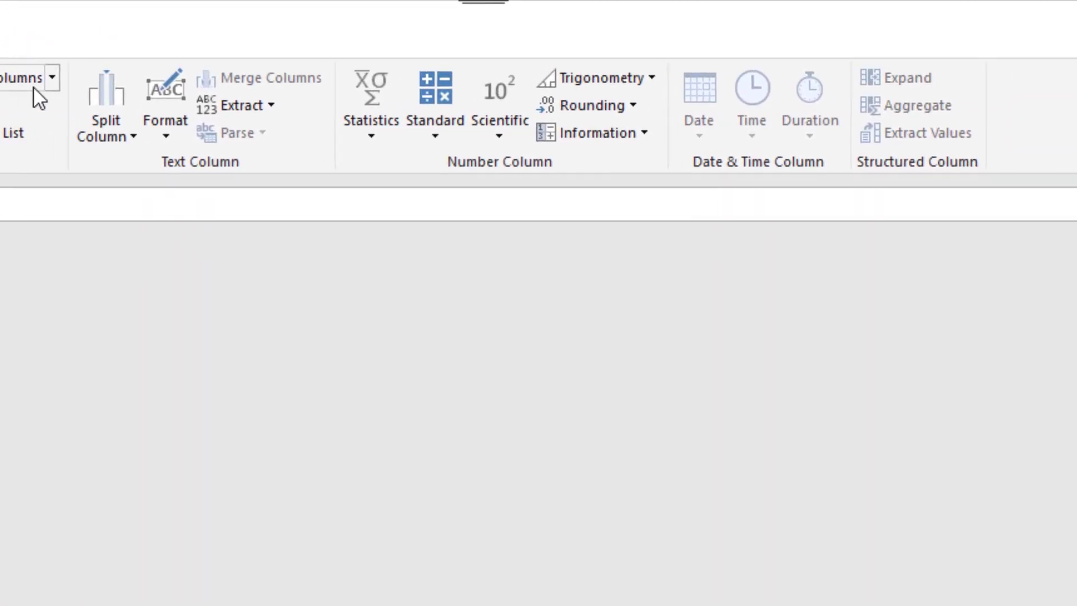
left_click(605, 106)
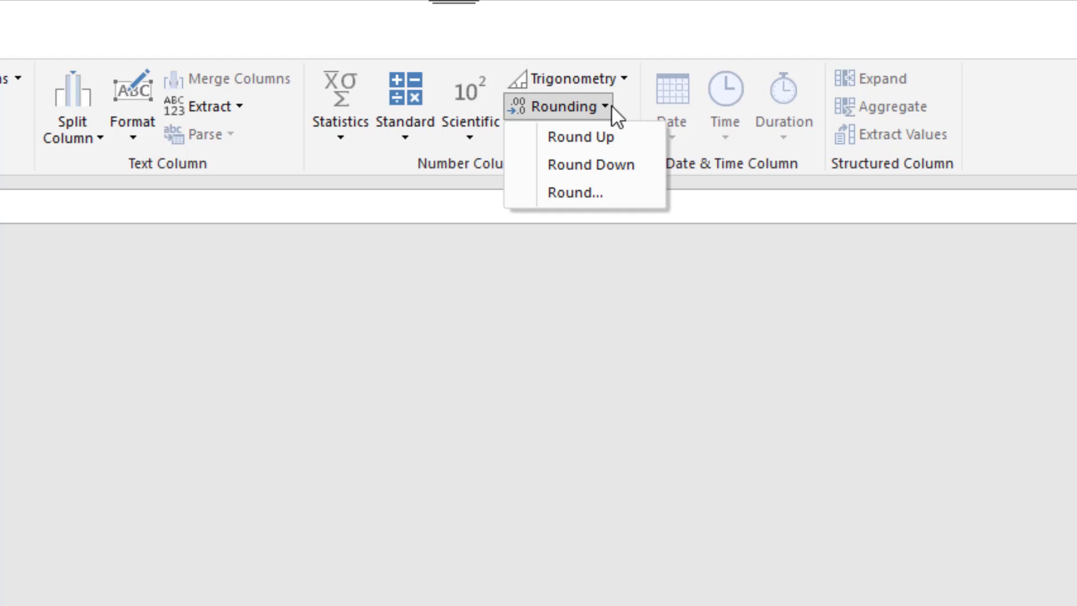
left_click(596, 191)
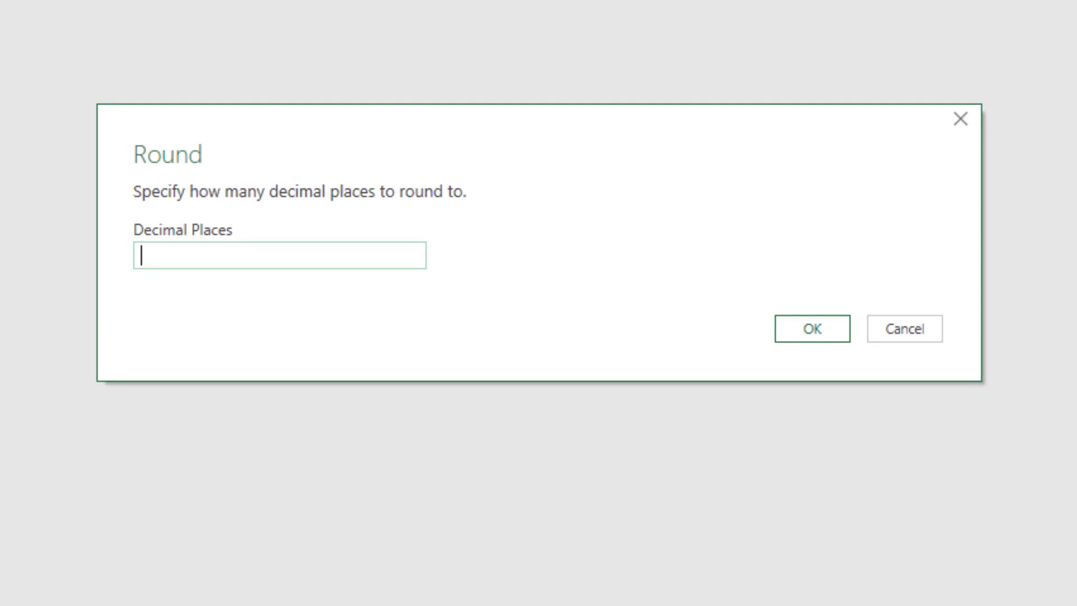
type("2")
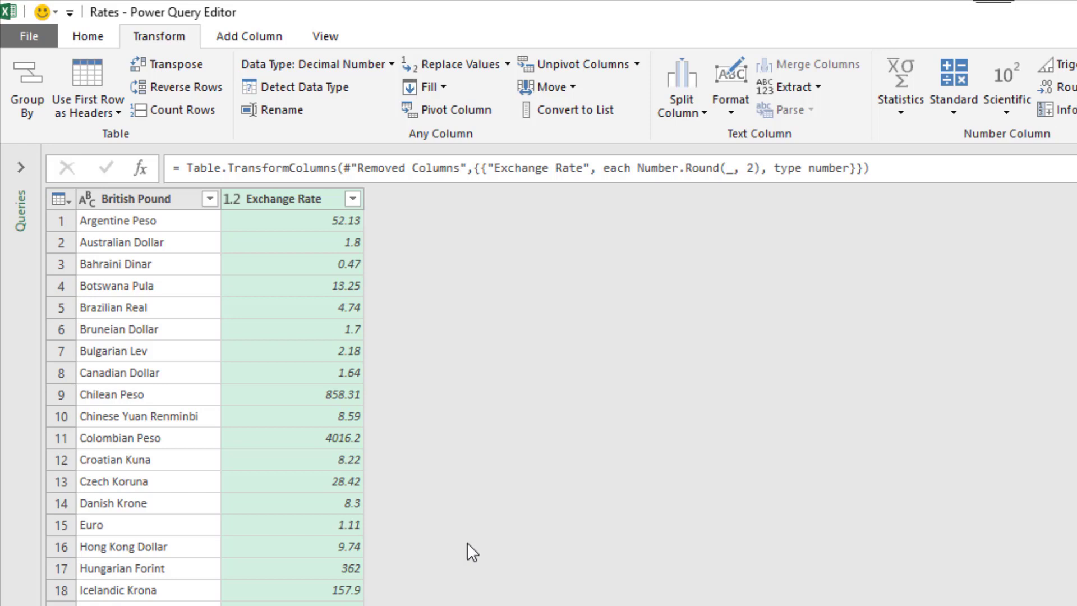
- Load the Rates query as a table onto the existing worksheet at cell $A$1
left_click(91, 37)
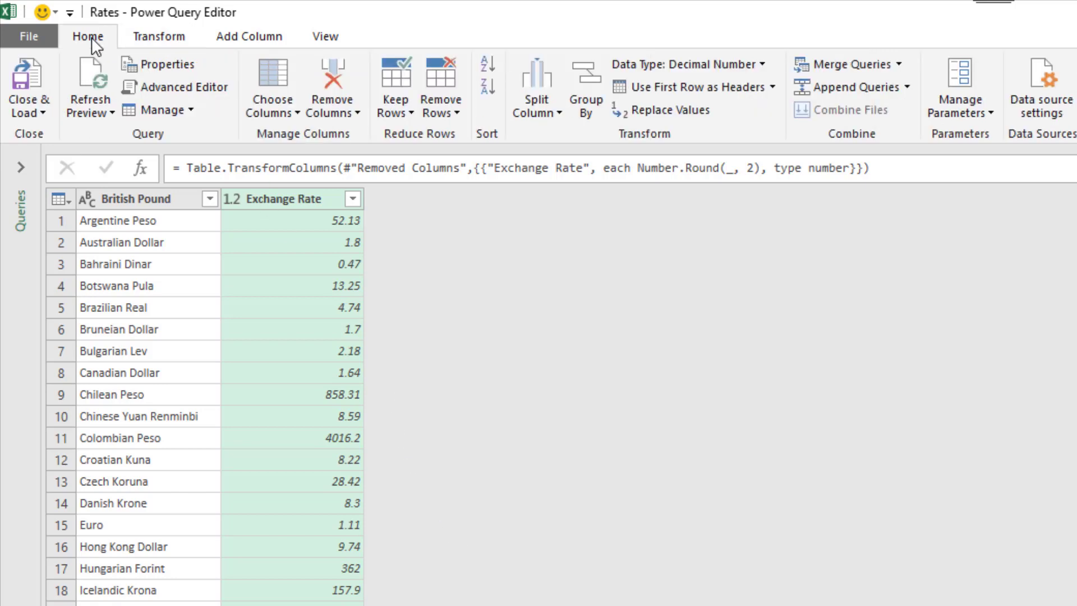
left_click(45, 117)
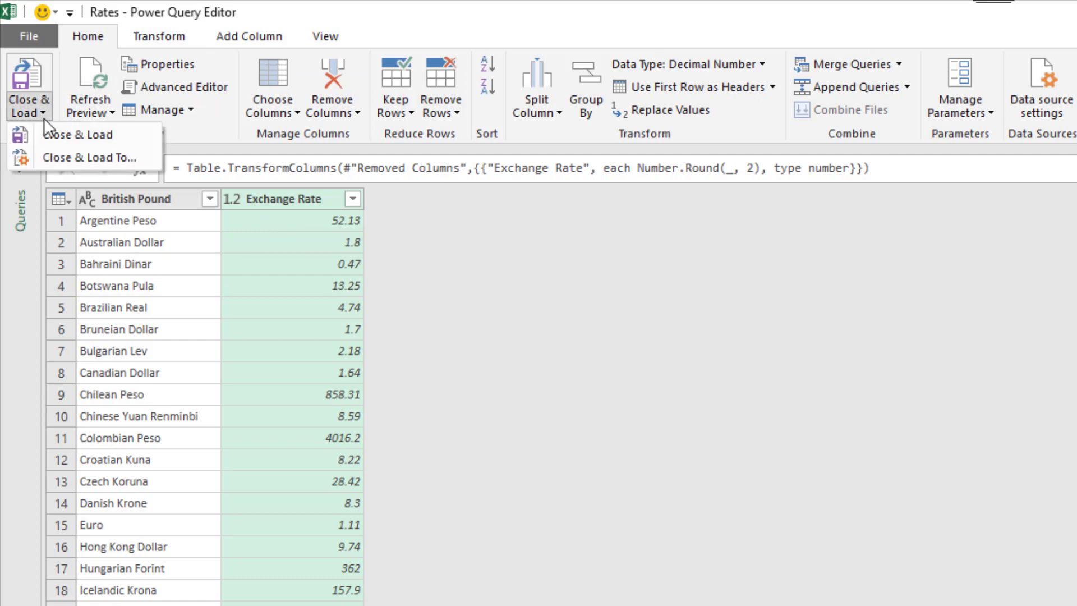
left_click(52, 157)
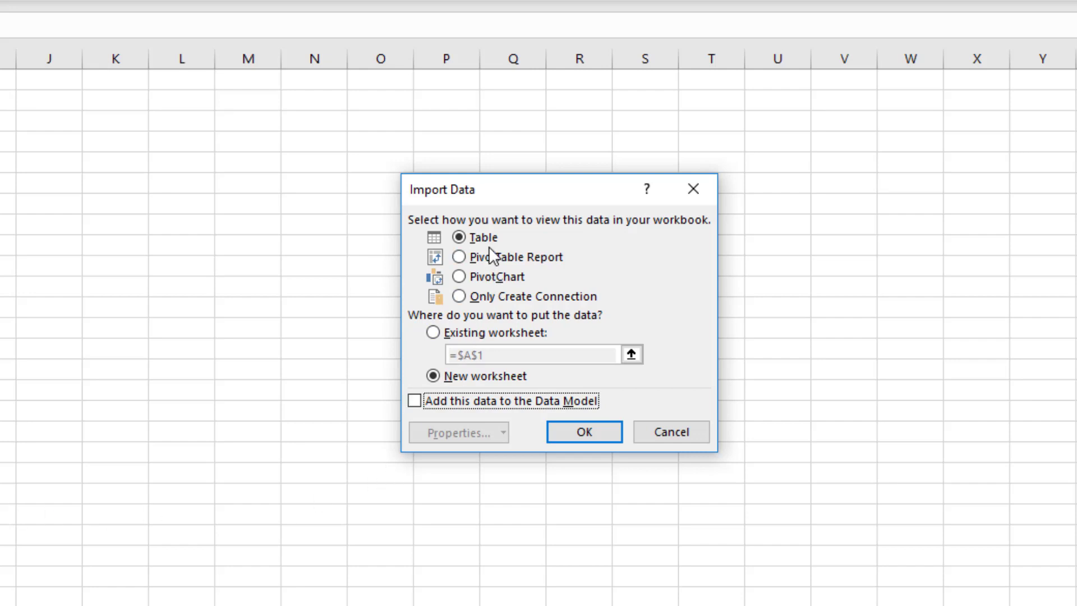
left_click(433, 334)
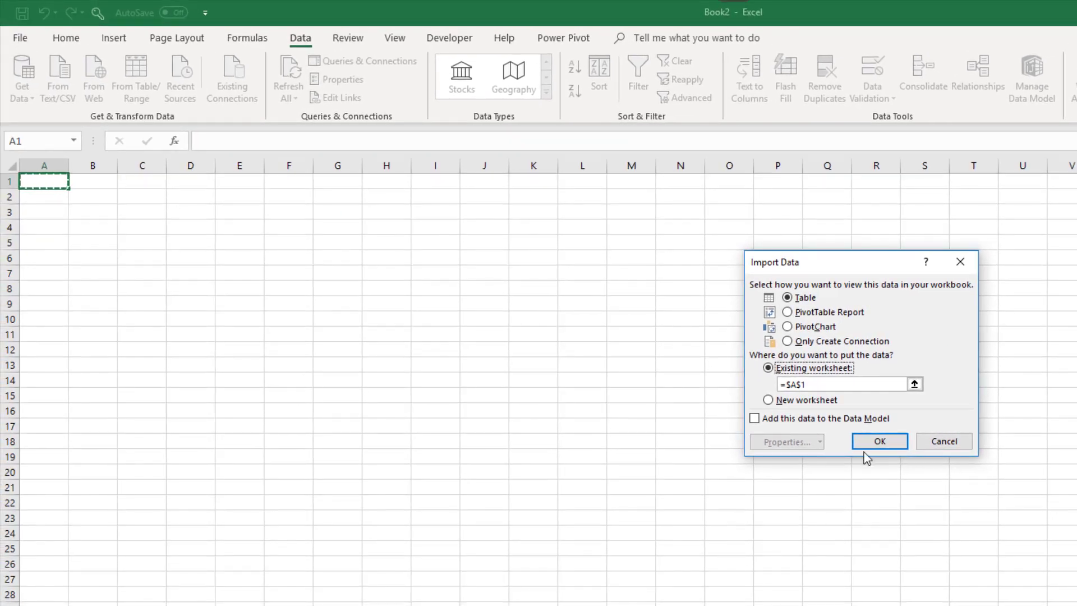
left_click(874, 441)
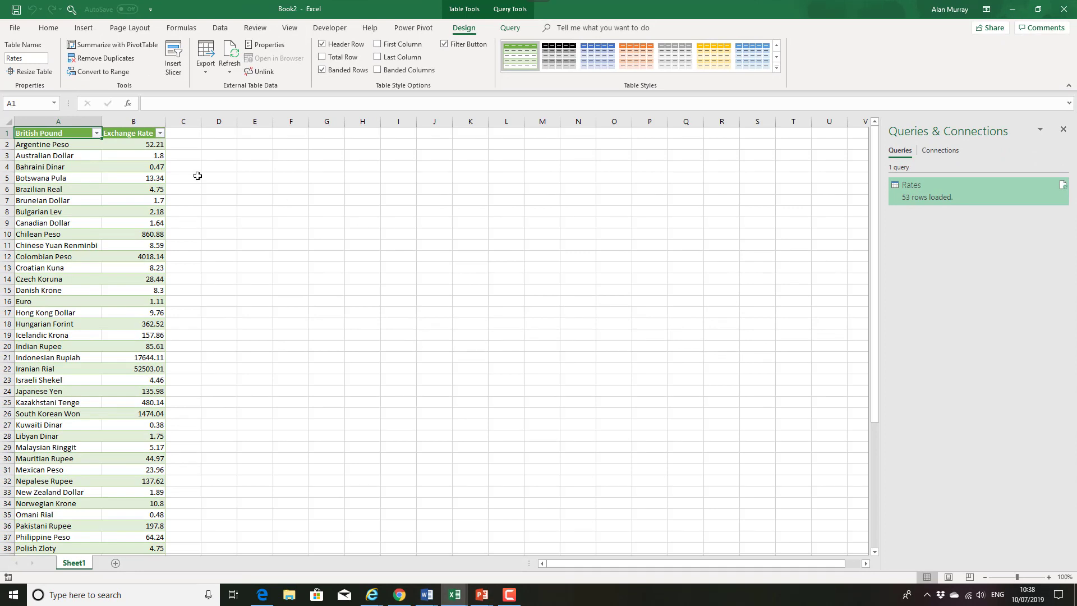
- Select the Exchange Rate values from B2 down to B54
left_click(151, 145)
key("ctrl+shift+Down")
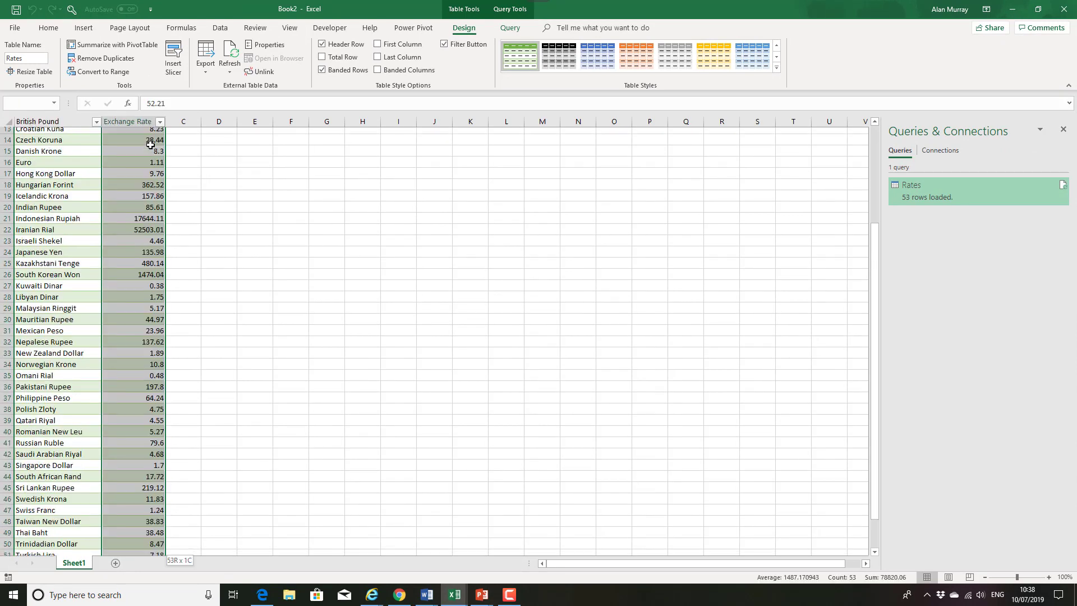
left_click(49, 28)
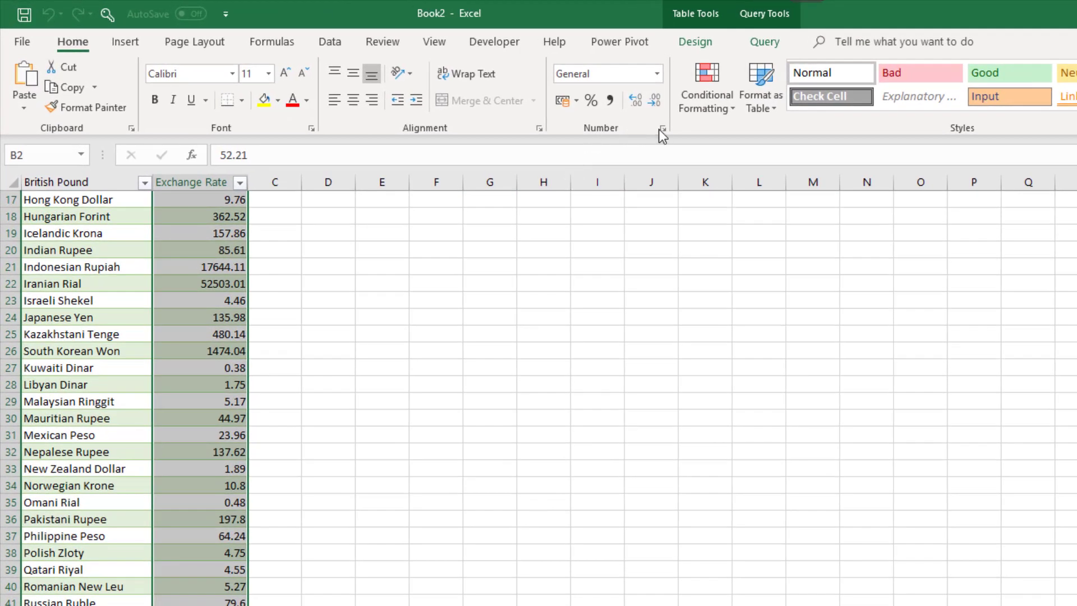
- Format the exchange rates as Number with 2 decimals and confirm Australian Dollar reads 1.80
left_click(662, 129)
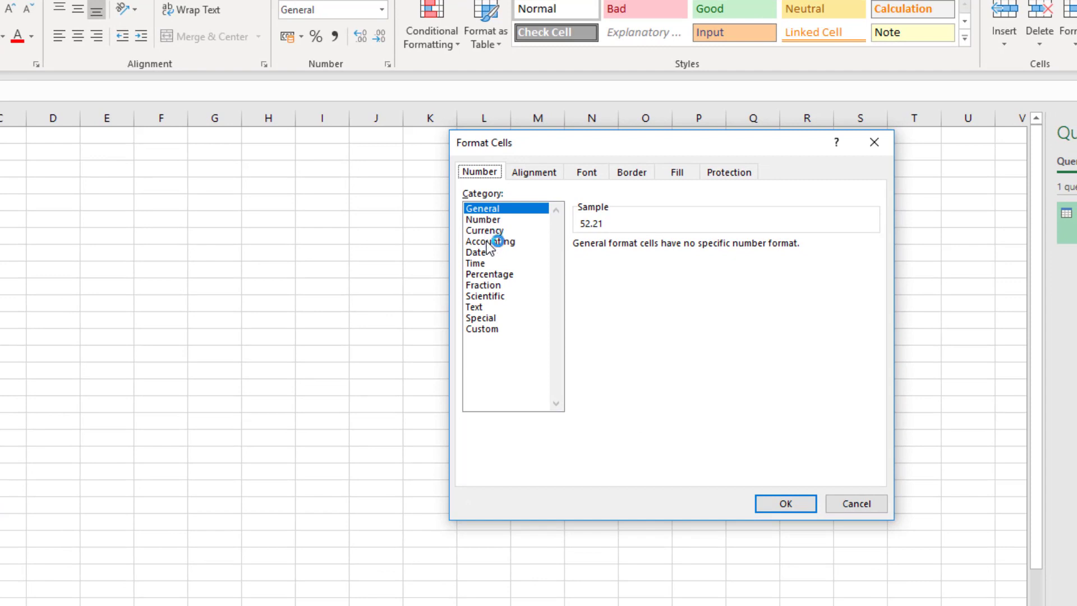
left_click(499, 220)
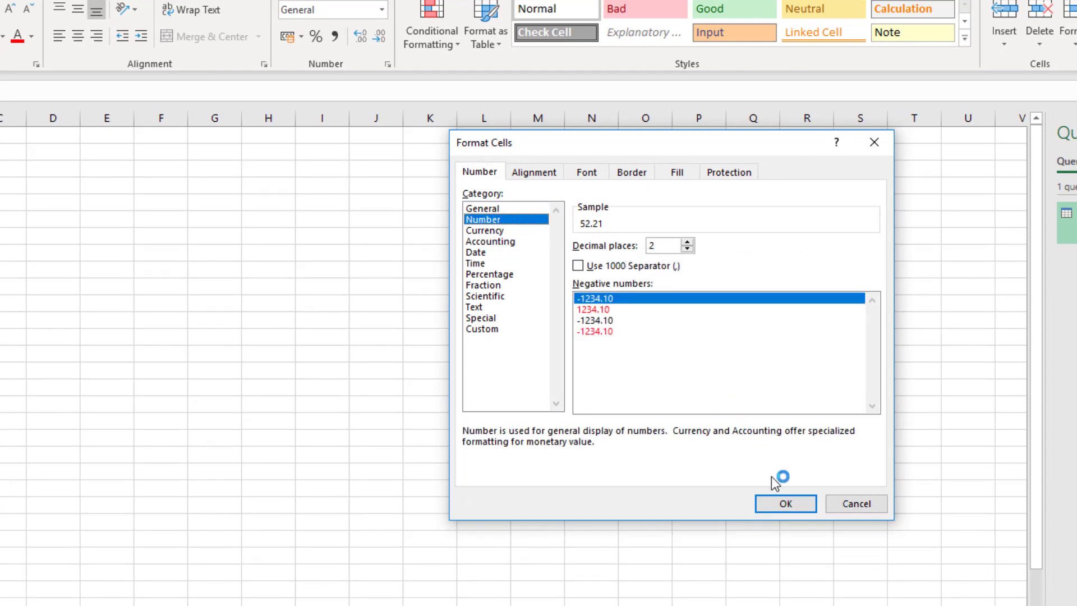
left_click(780, 504)
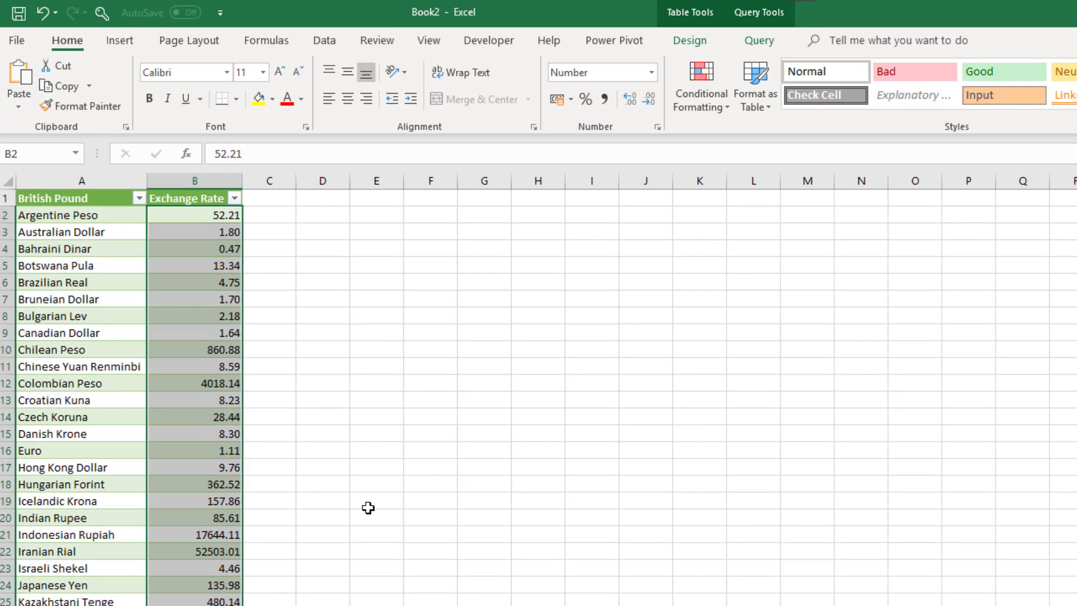
left_click(111, 436)
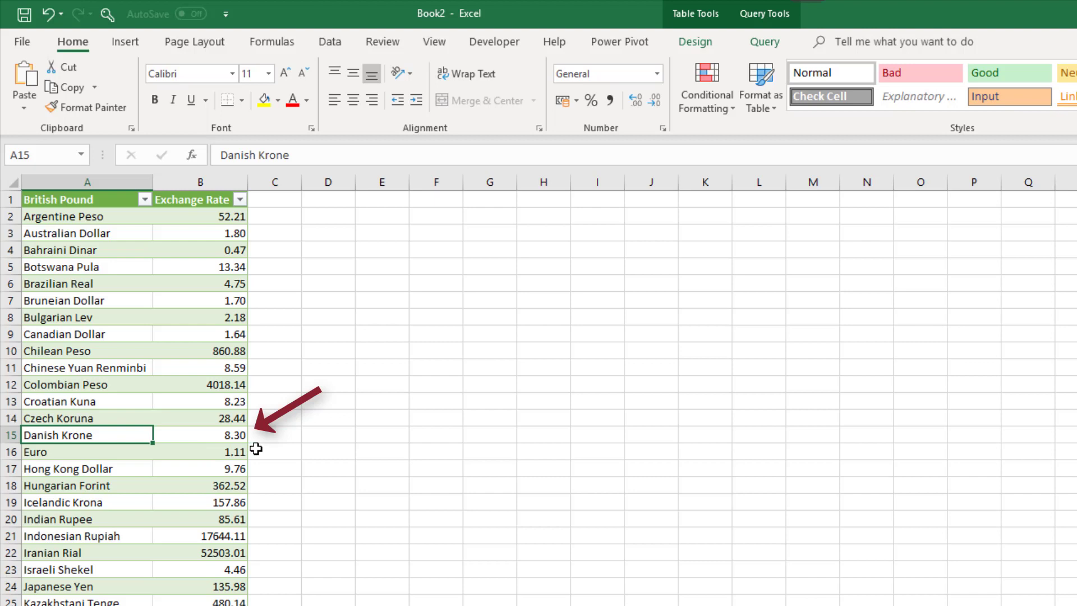
left_click(127, 240)
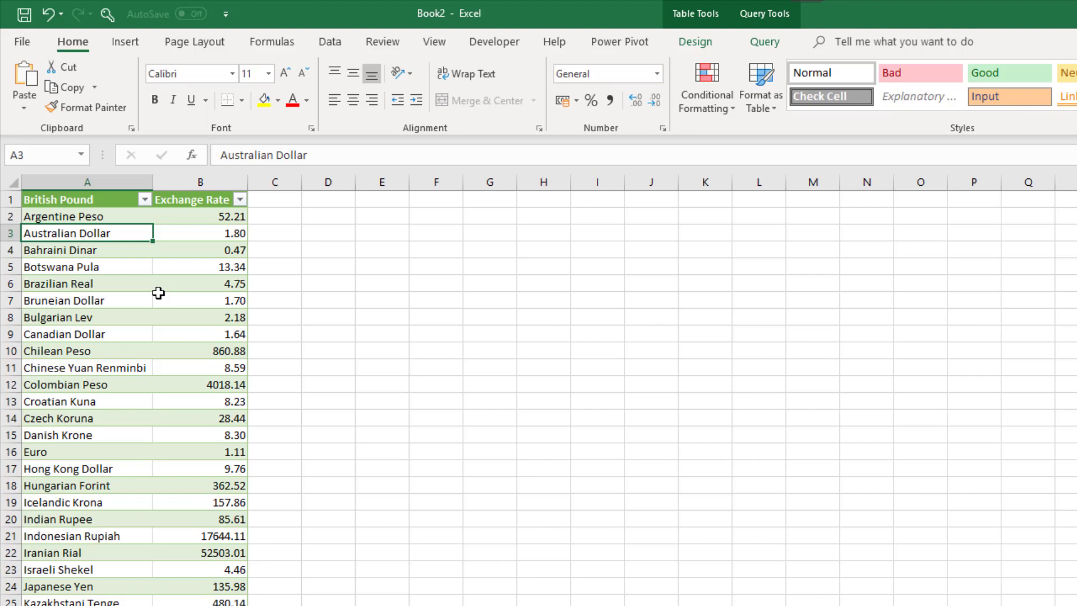
- Refresh all queries so the Rates table reloads the latest British Pound exchange rates
left_click(331, 41)
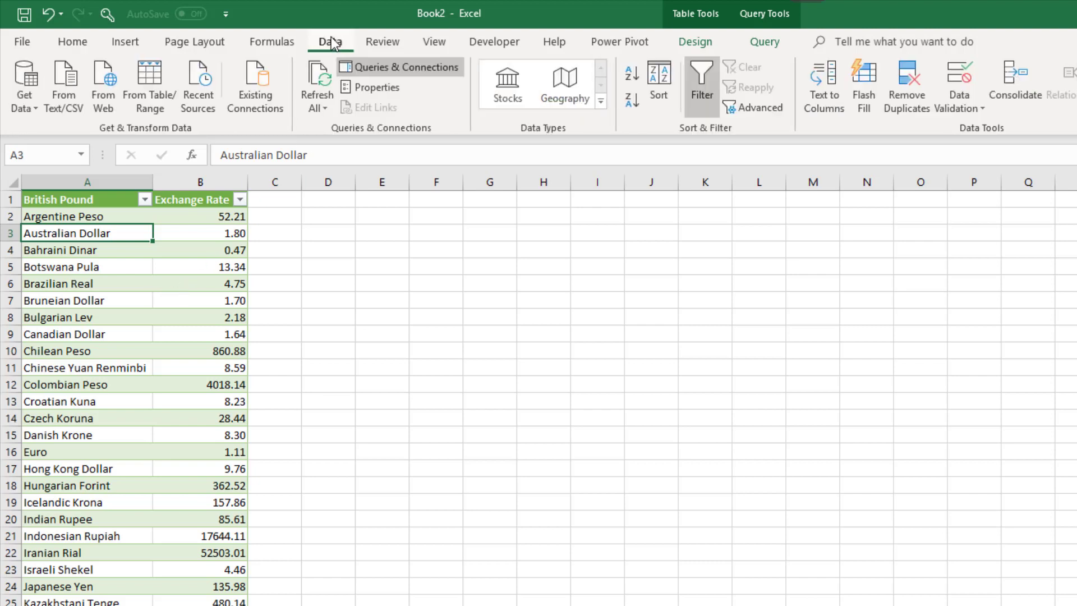
left_click(325, 100)
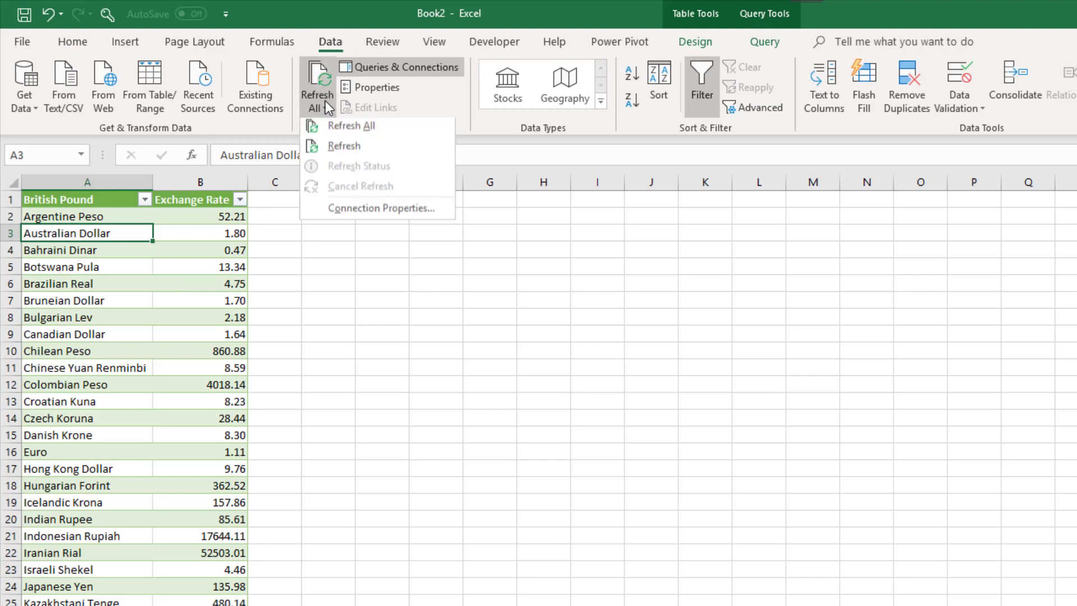
left_click(330, 136)
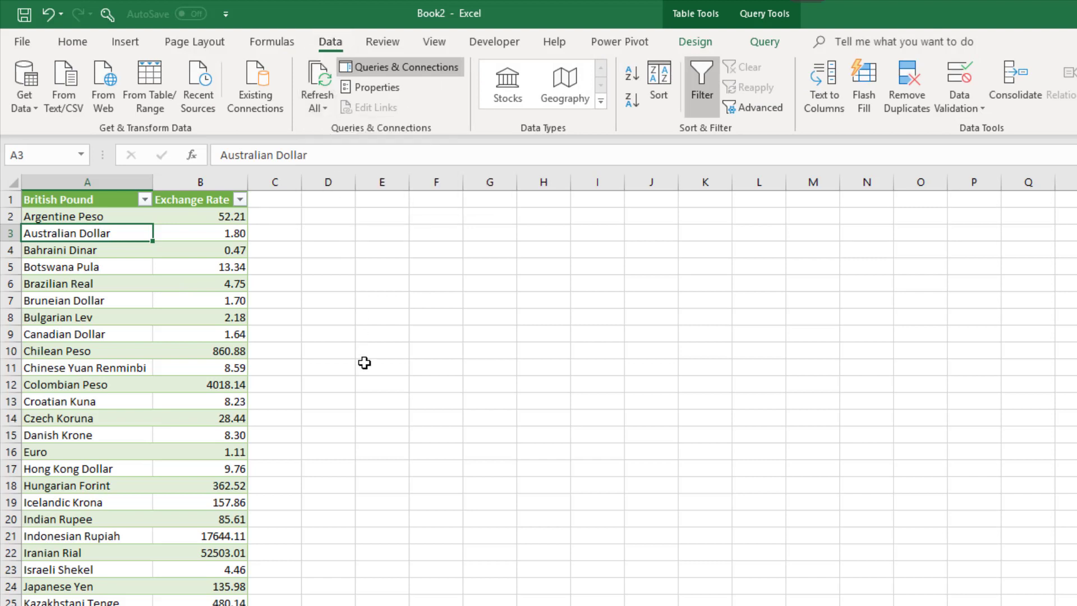